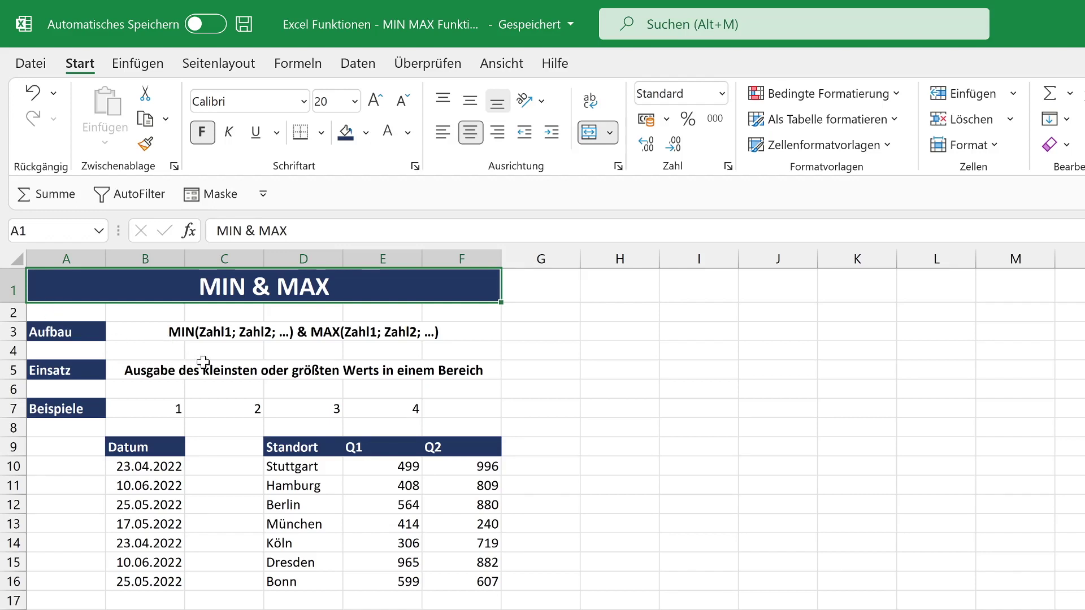
Step: Review the Aufbau and Einsatz rows and mark the example numbers 1 to 4 in B7:E7
click(139, 331)
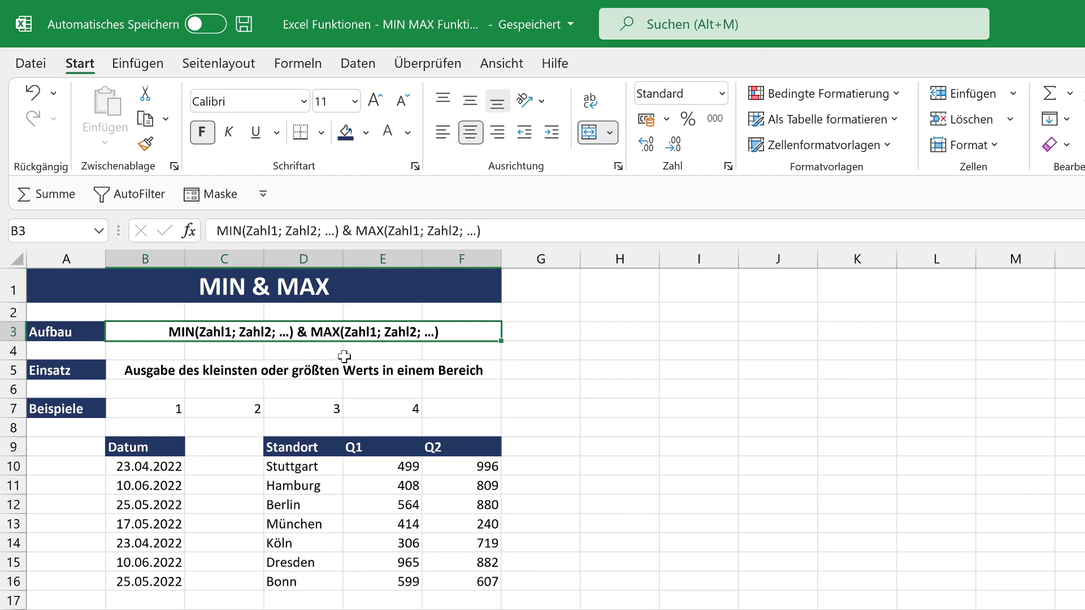
click(131, 370)
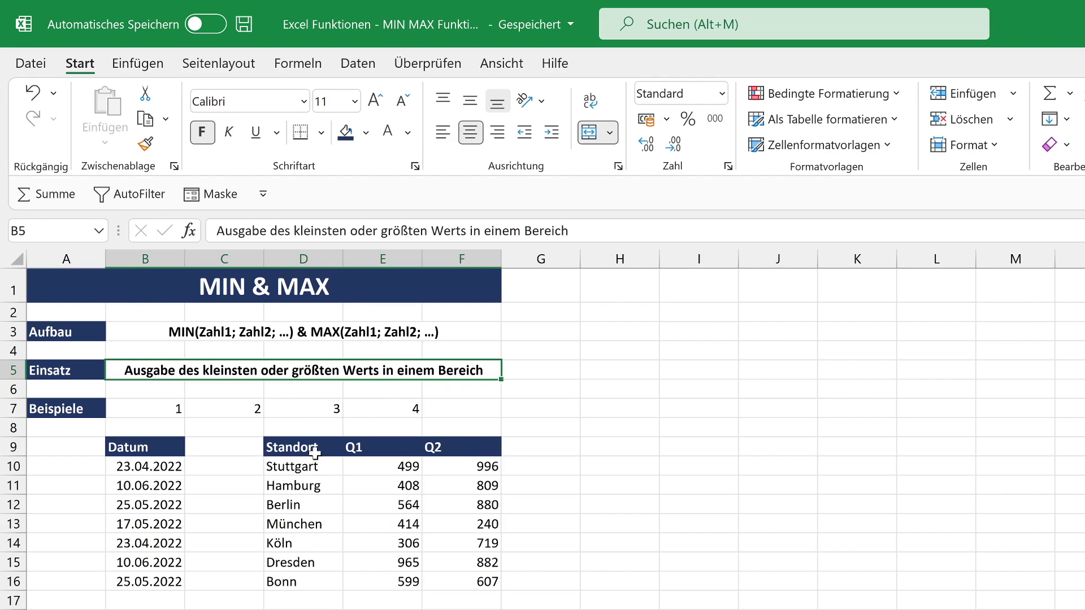
click(152, 408)
drag(151, 408, 381, 409)
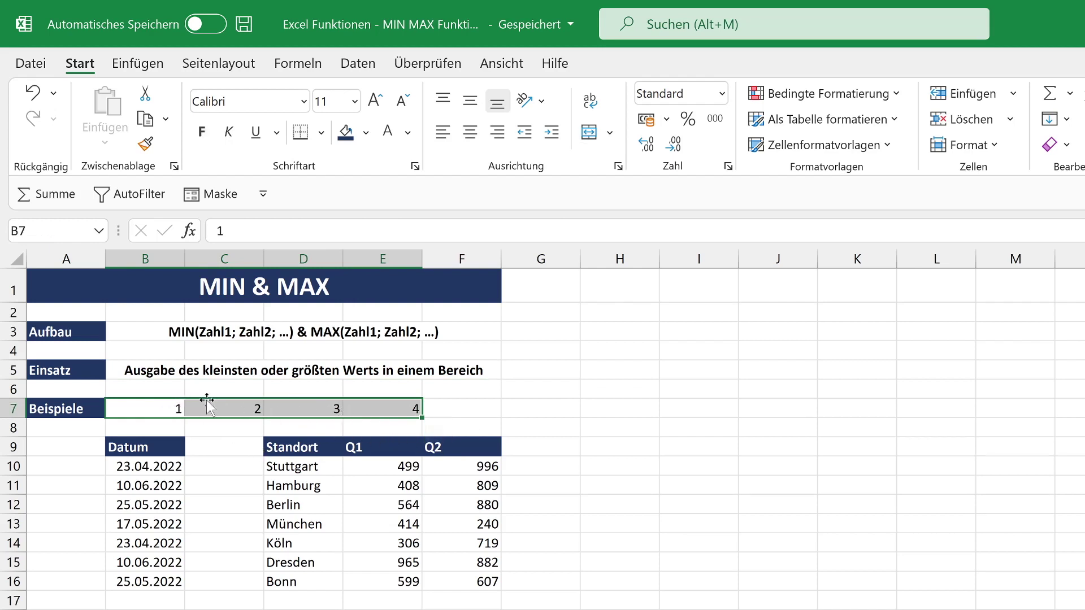
Step: Enter =MIN(B7;C7;D7;E7) in F7 so it returns 1
click(490, 408)
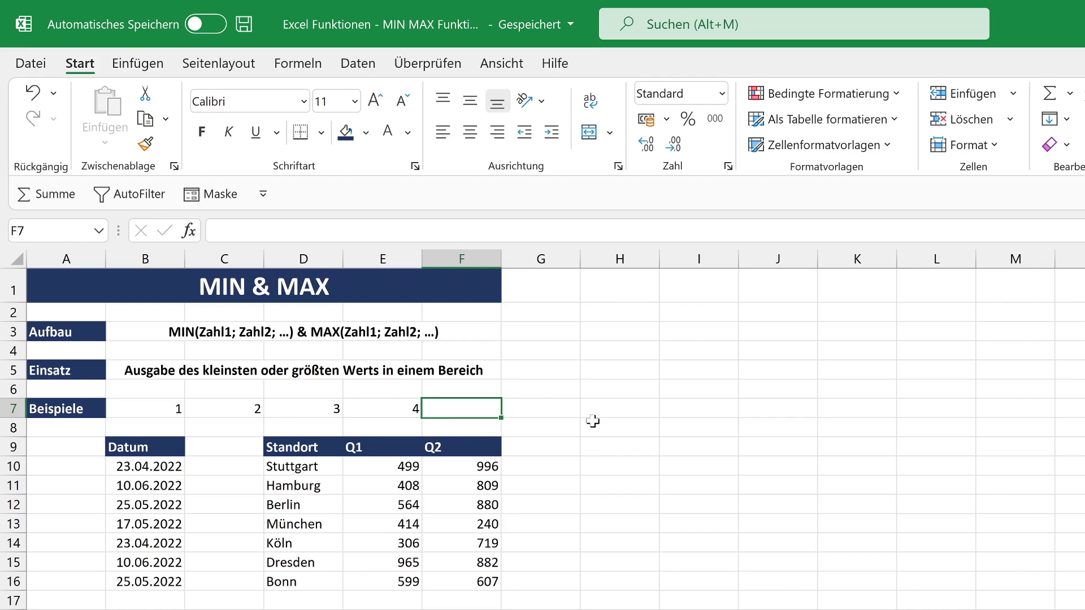
text(=)
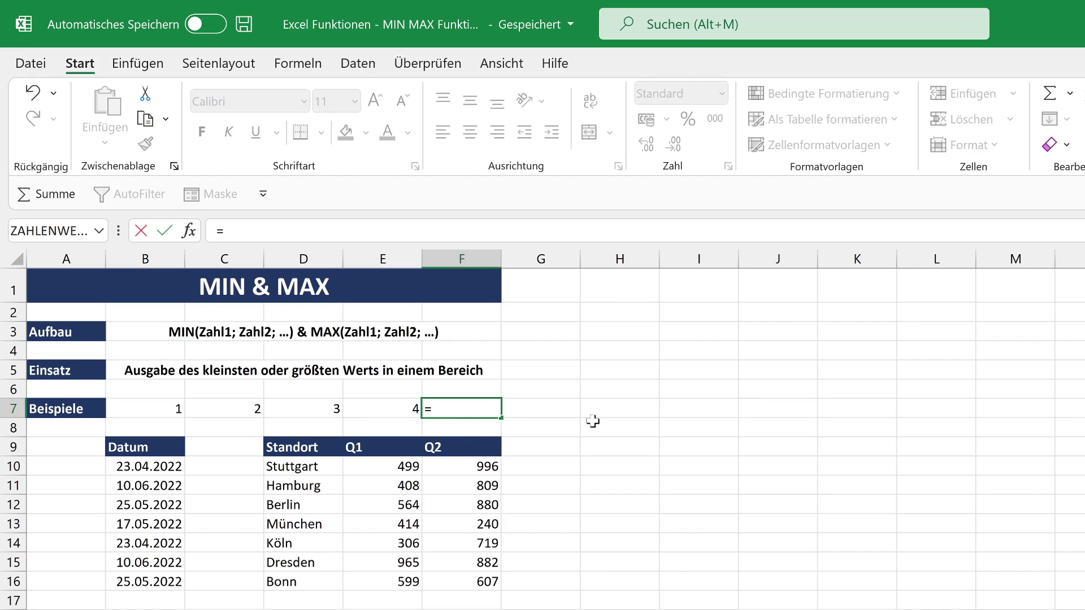
text(MIN)
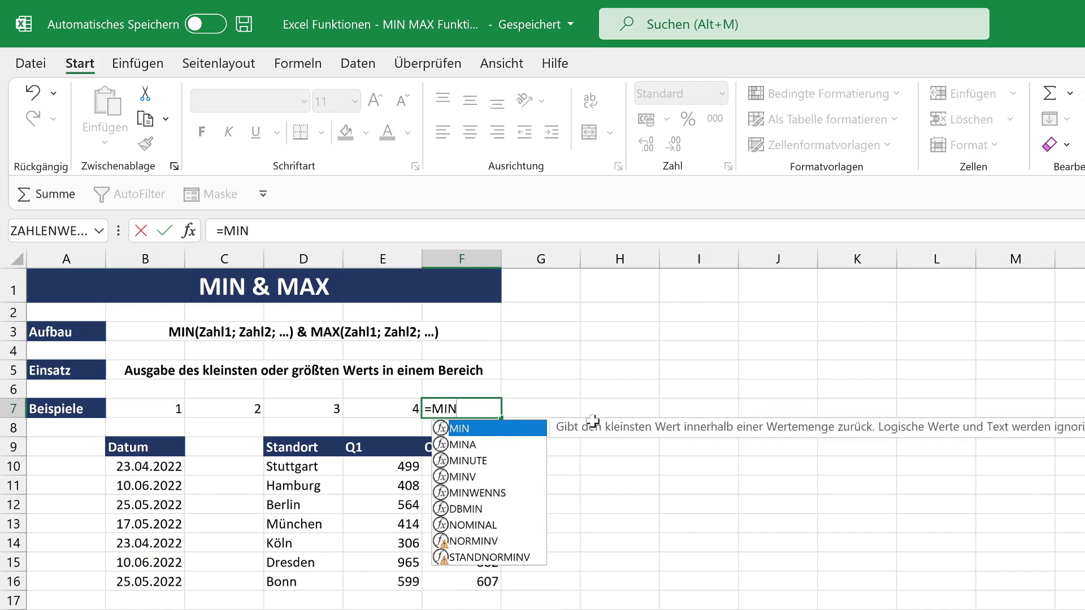
text(()
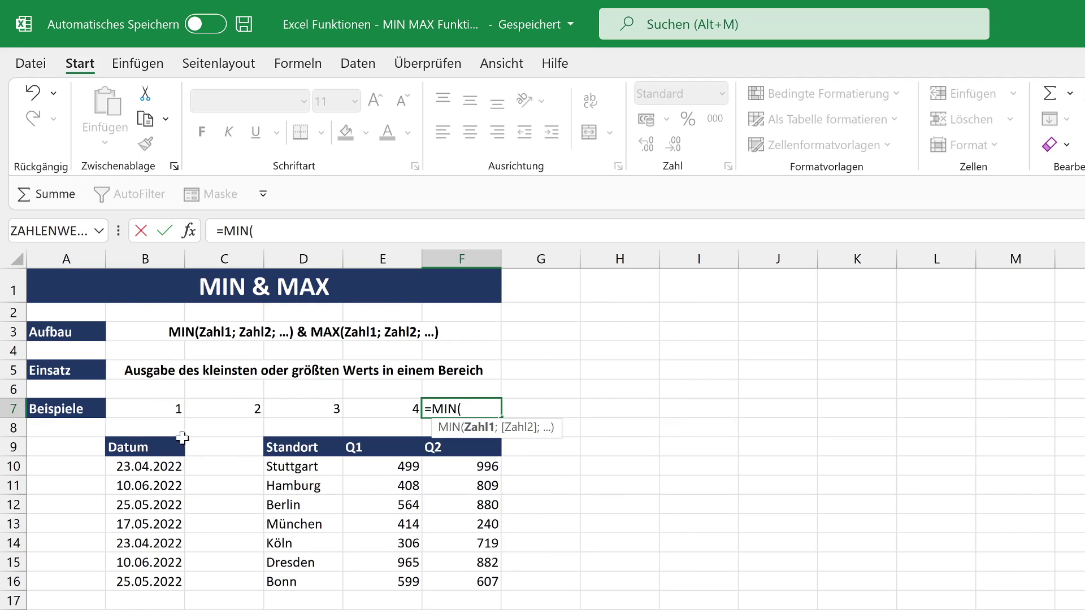
click(162, 411)
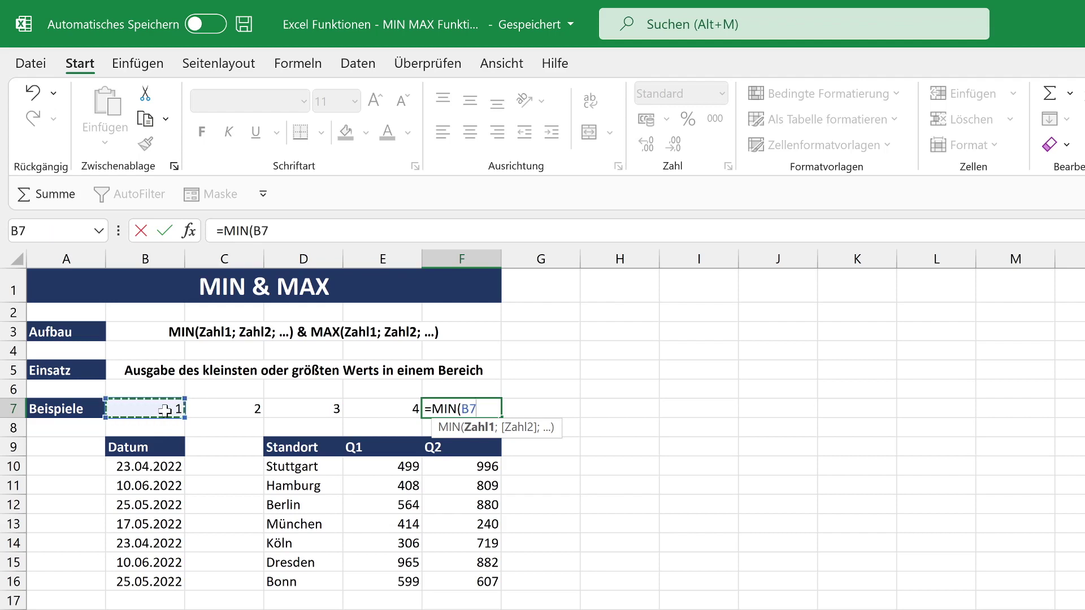
text(;)
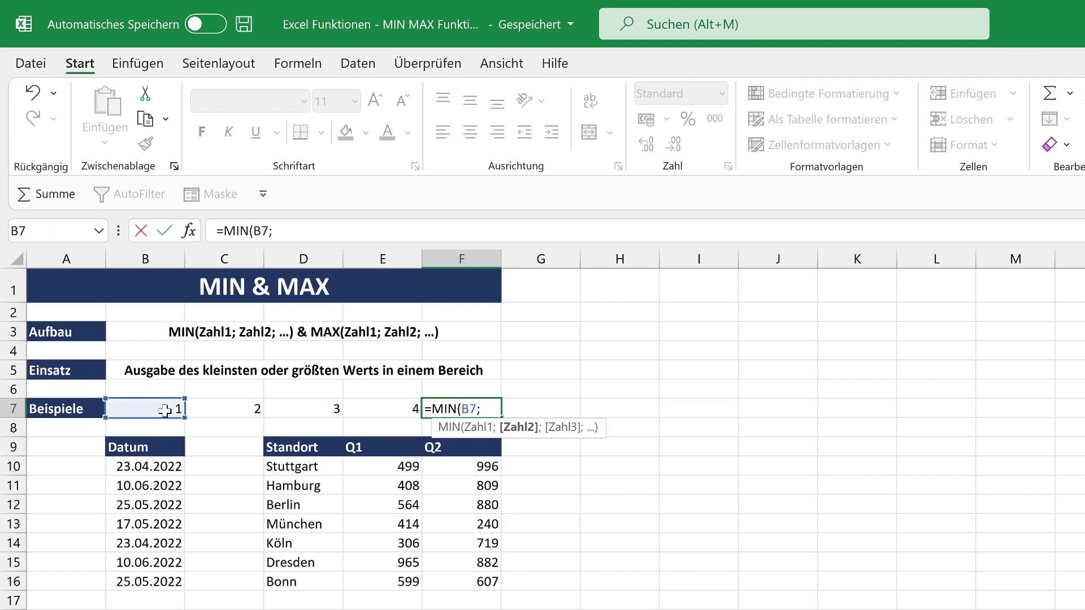
click(233, 406)
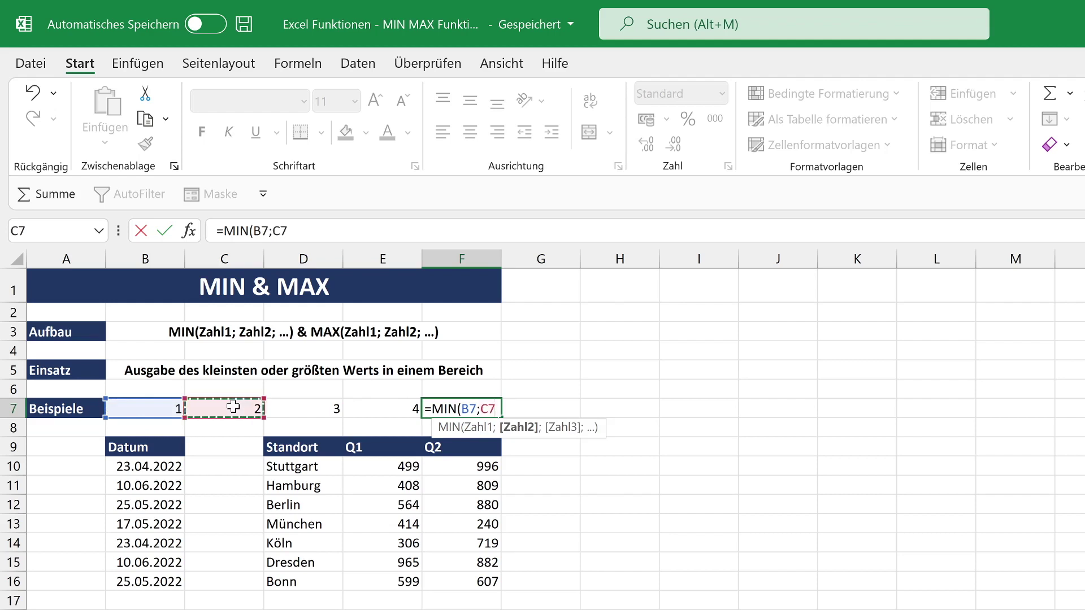
text(;)
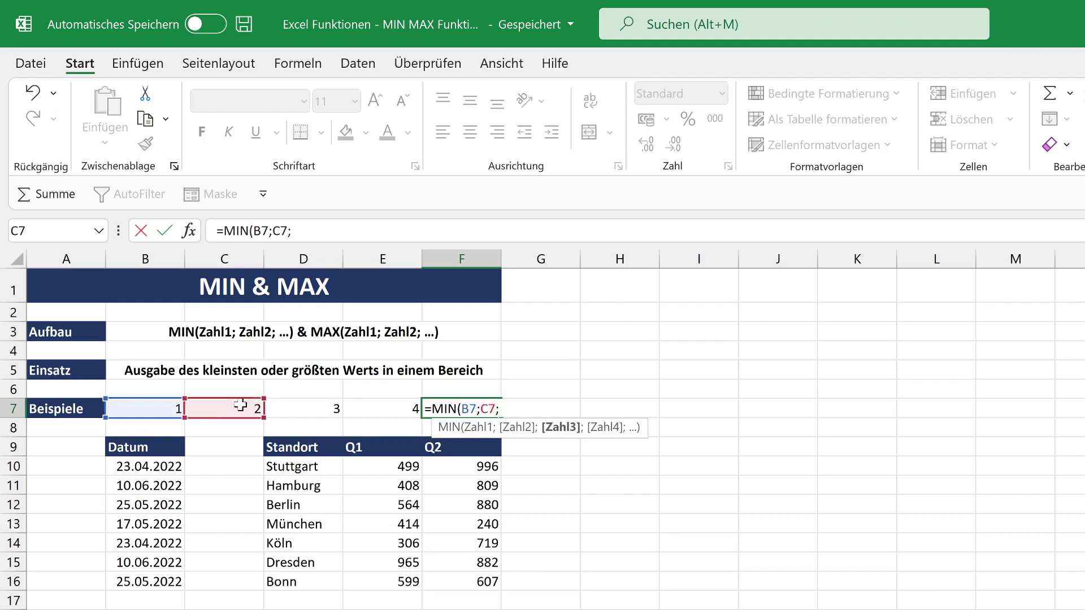
click(308, 407)
text(;)
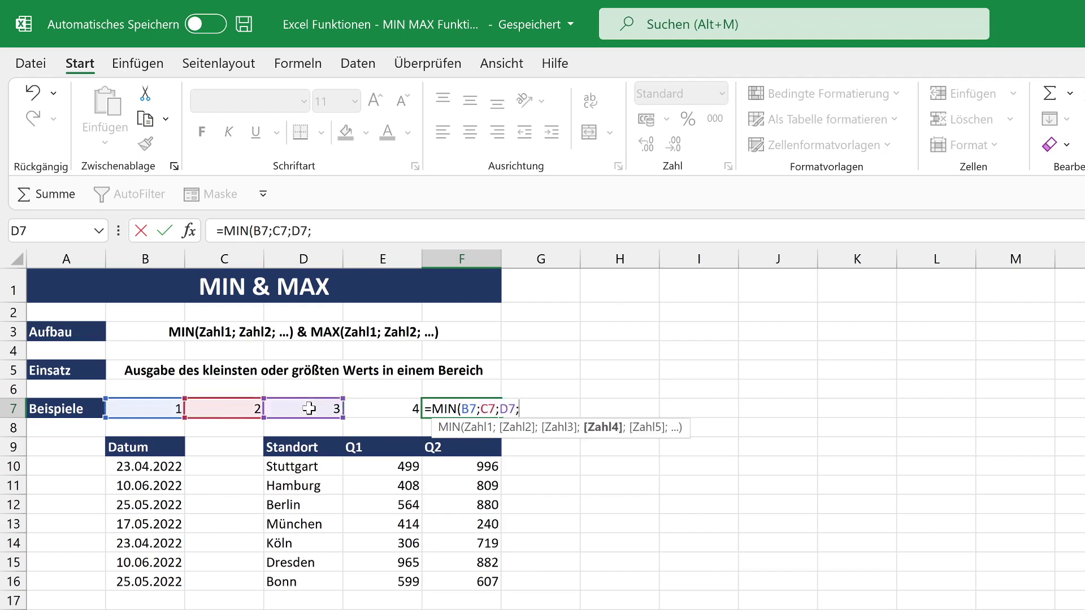
click(410, 408)
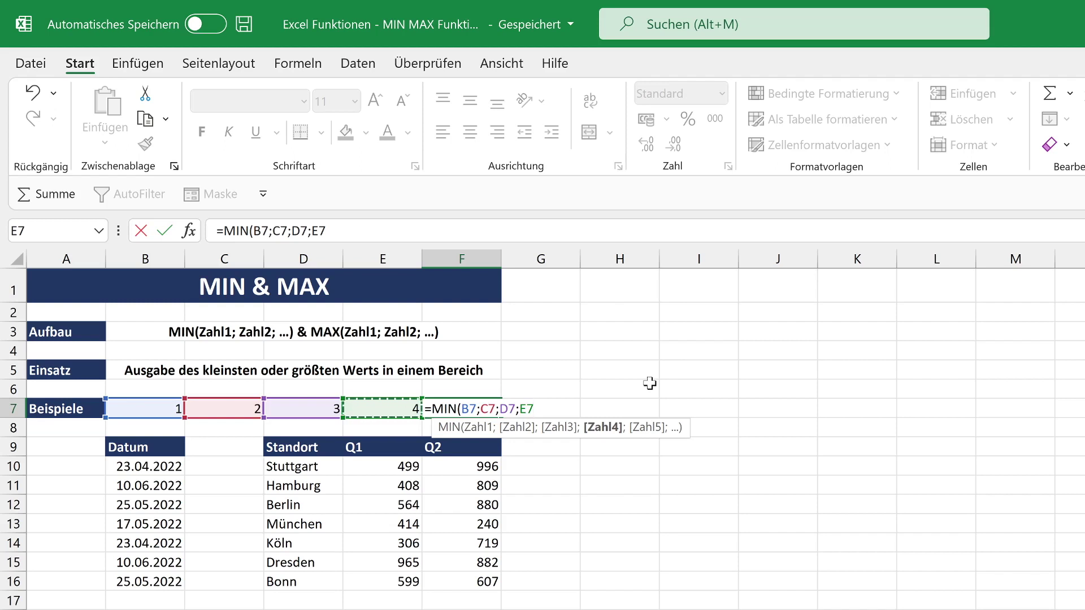
key(Return)
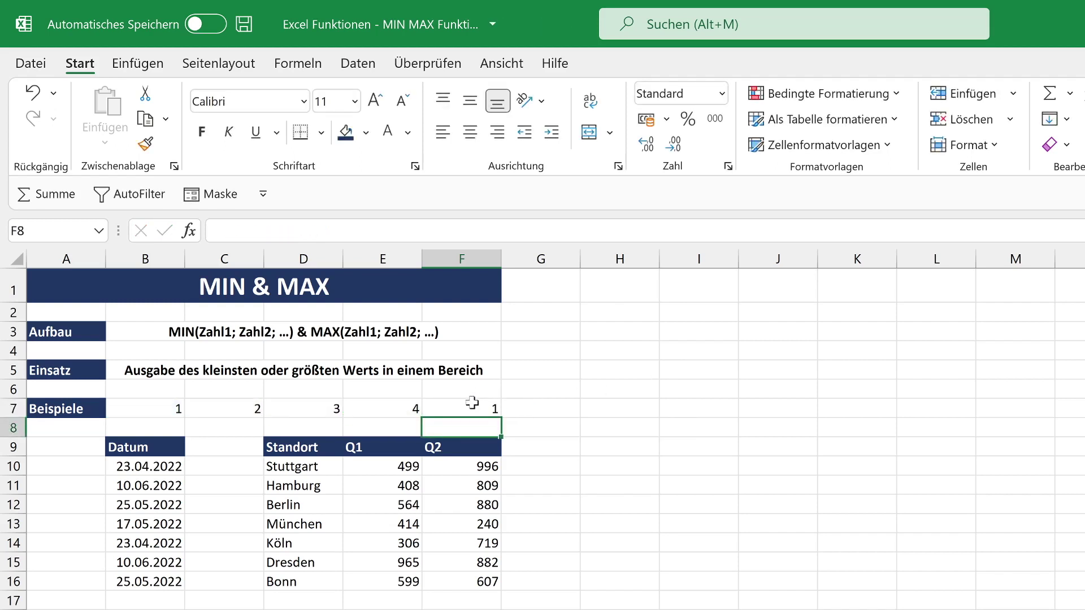
Step: Check the F7 formula against the example numbers in B7:E7
click(471, 408)
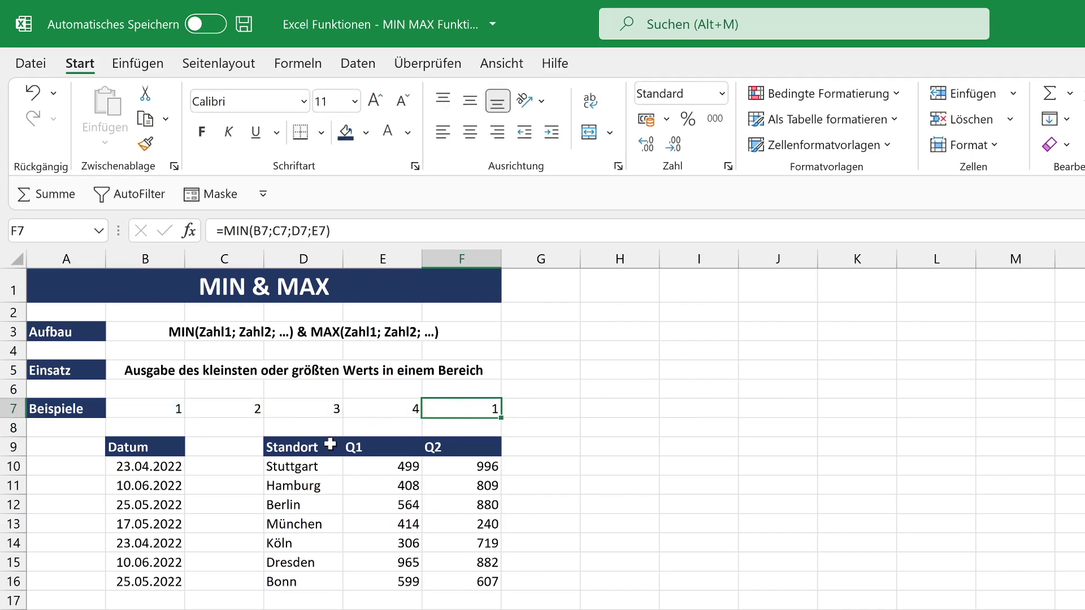
click(352, 408)
drag(351, 408, 160, 406)
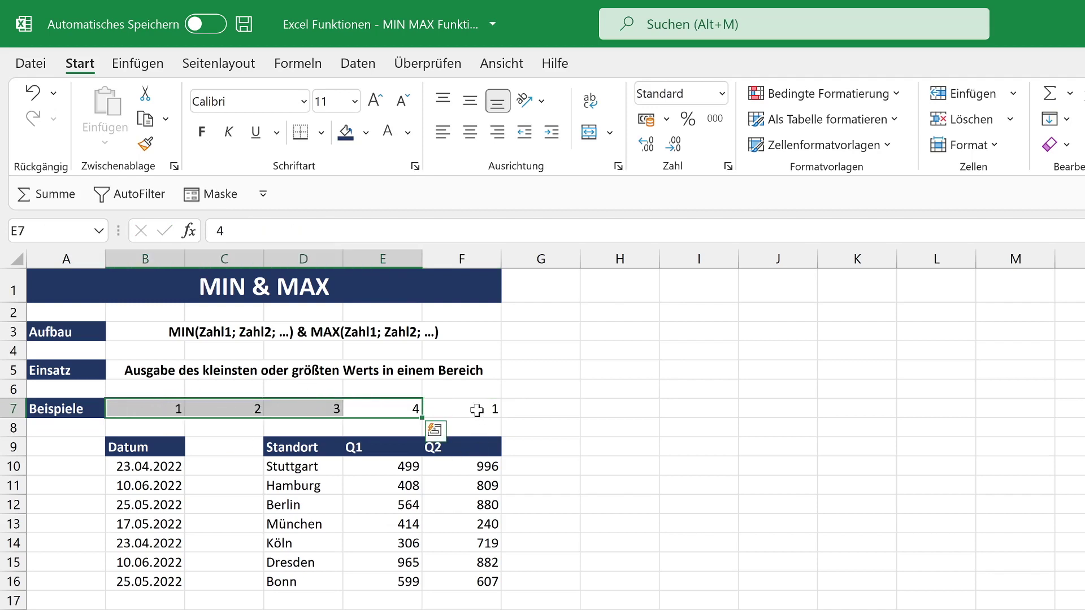
click(476, 409)
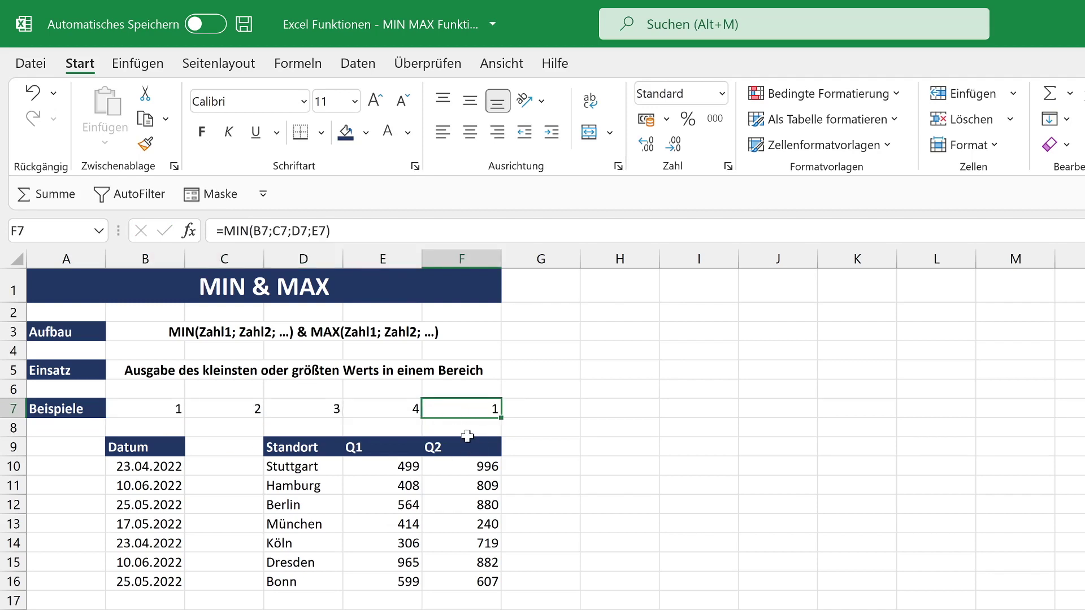
Step: Enter =MAX(B7:E7) in F7 to show 4, then mark the Datum column dates
text(=)
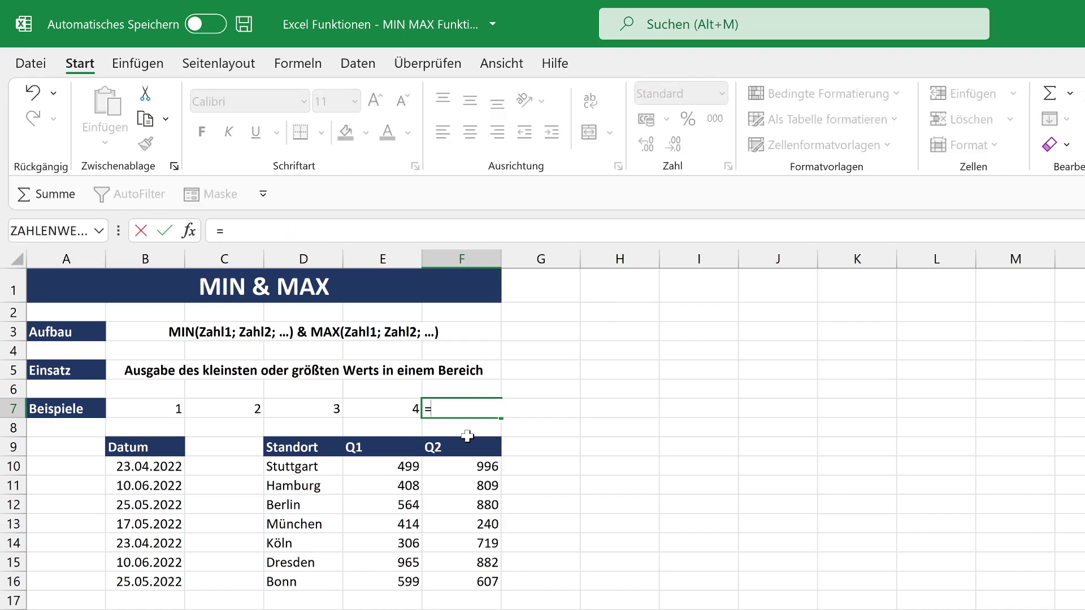
text(MAX)
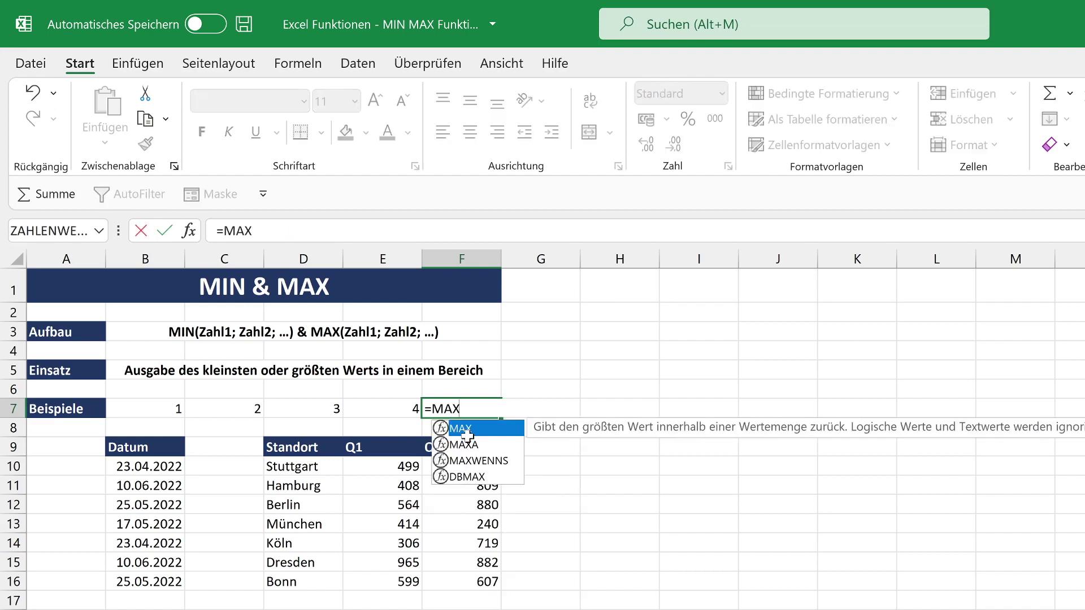
text(()
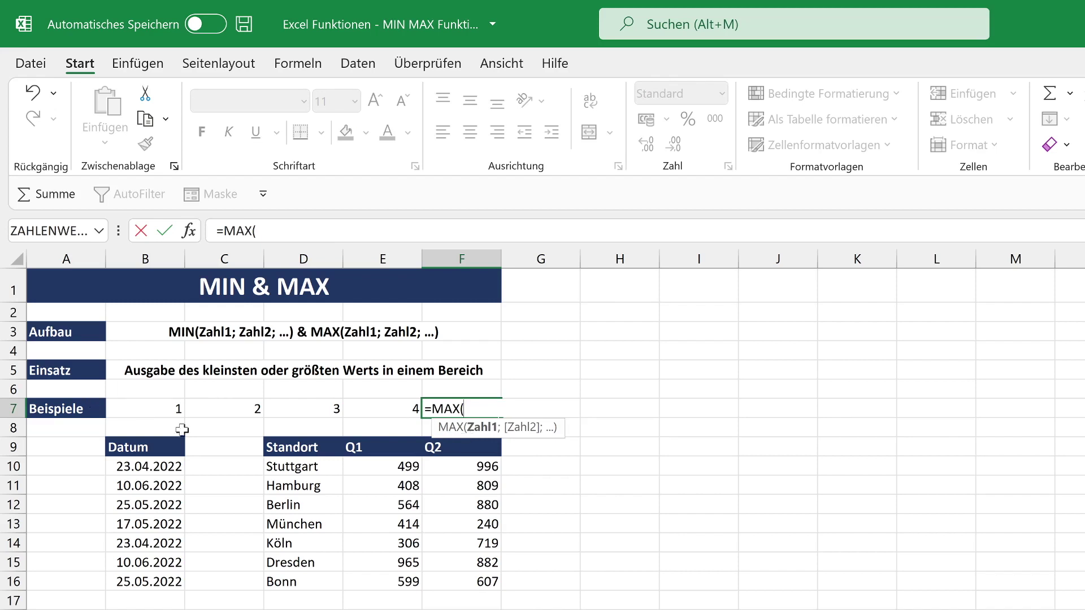
drag(153, 412, 378, 407)
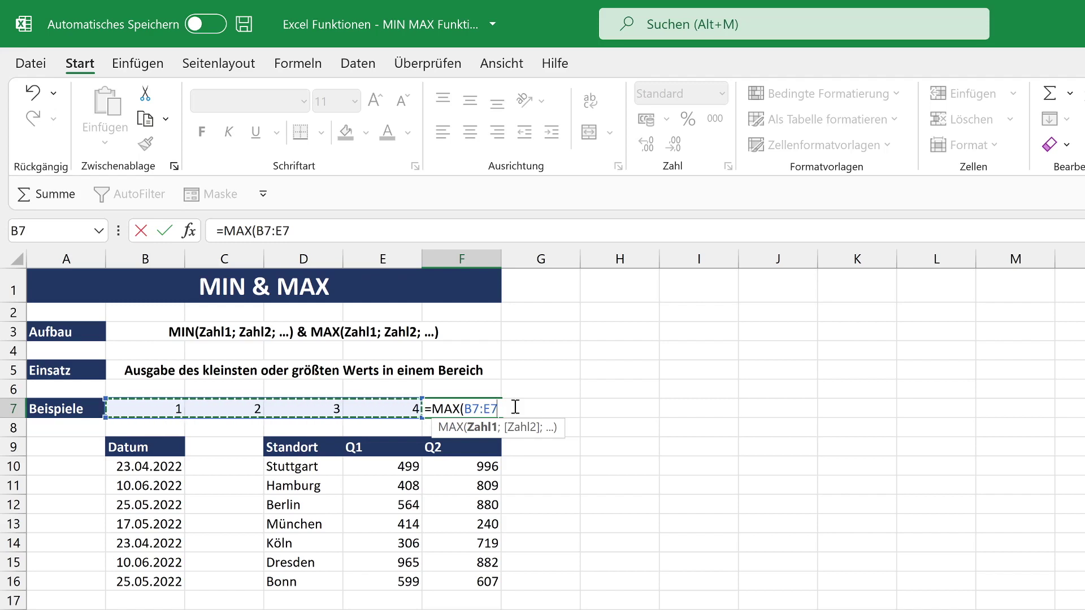
key(Return)
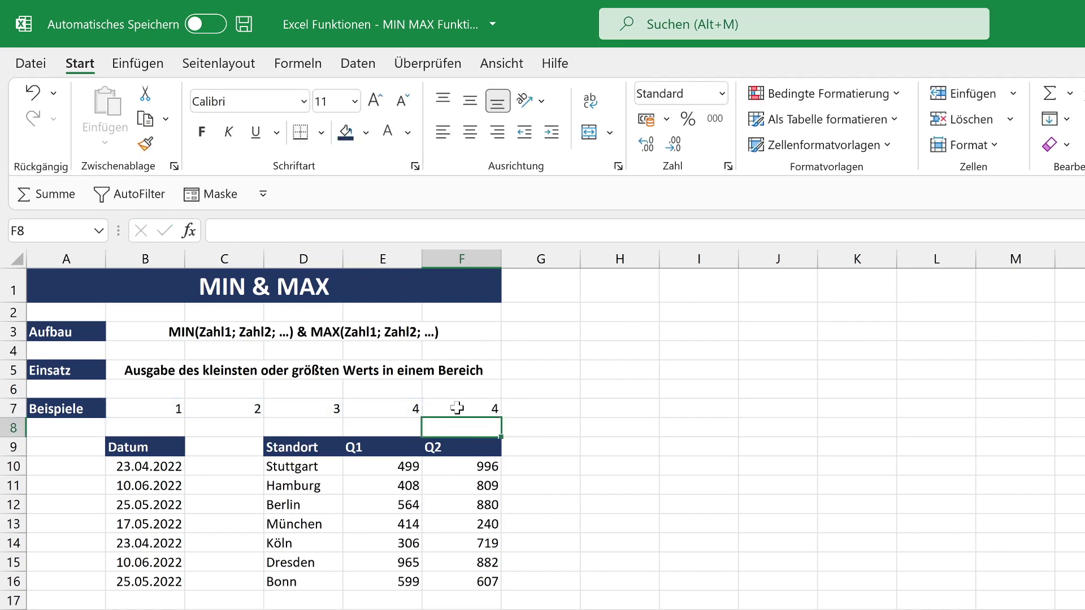
click(454, 409)
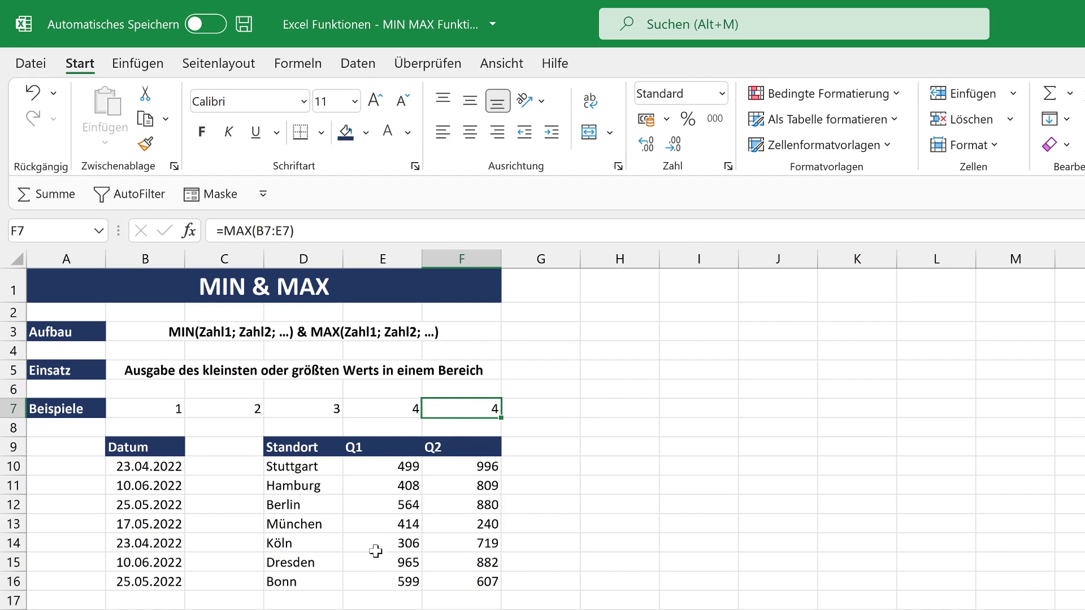
drag(173, 446, 171, 582)
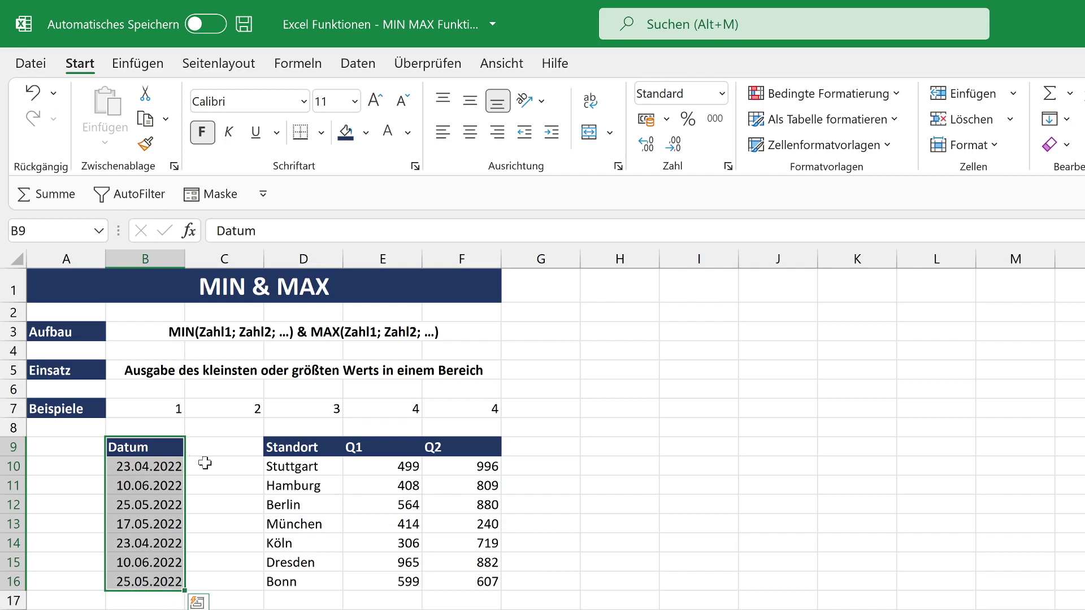
Step: Enter =MIN(B10:B16) in C9 to show the earliest date 23.04.2022
click(212, 446)
text(=)
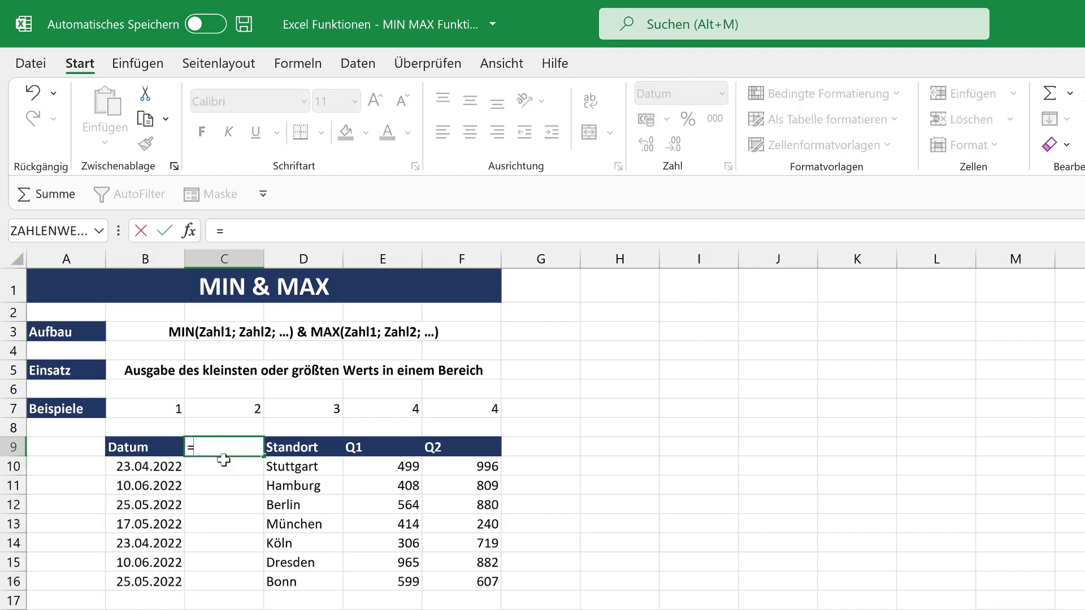
text(MIN)
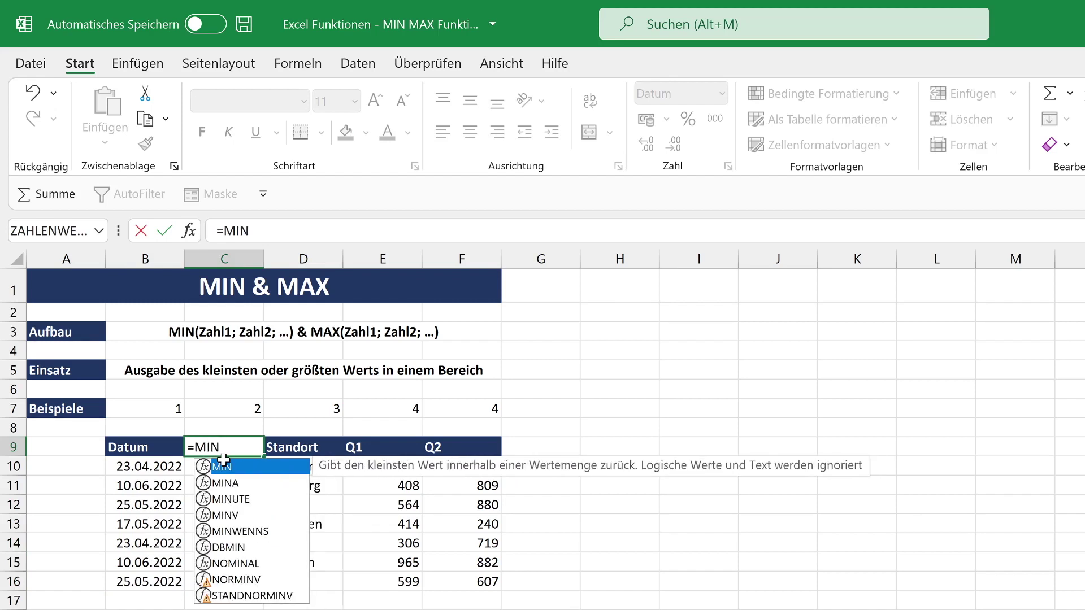
text(()
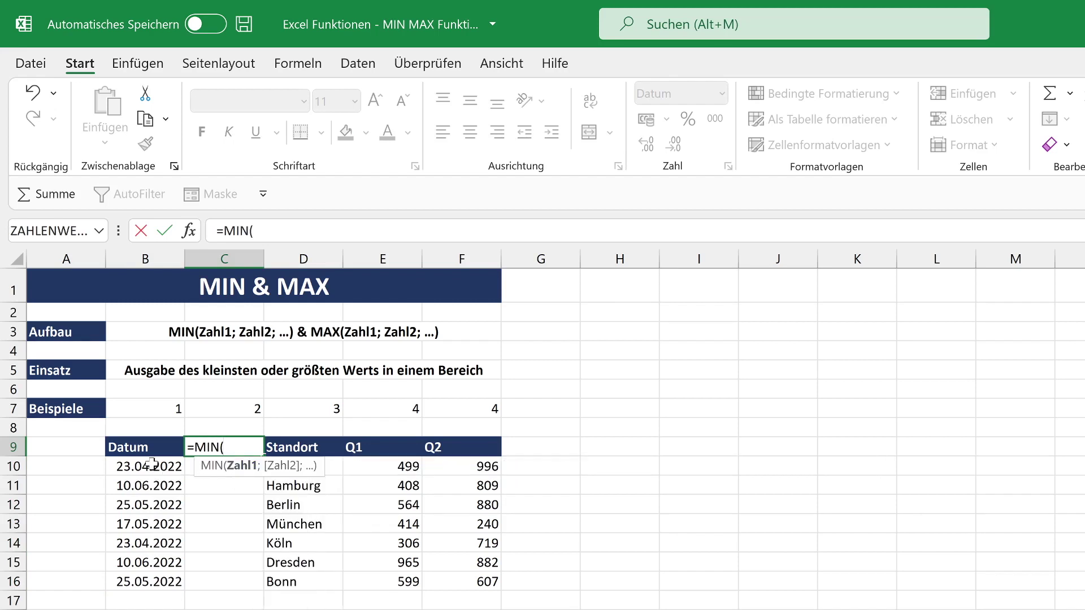
drag(150, 468, 154, 583)
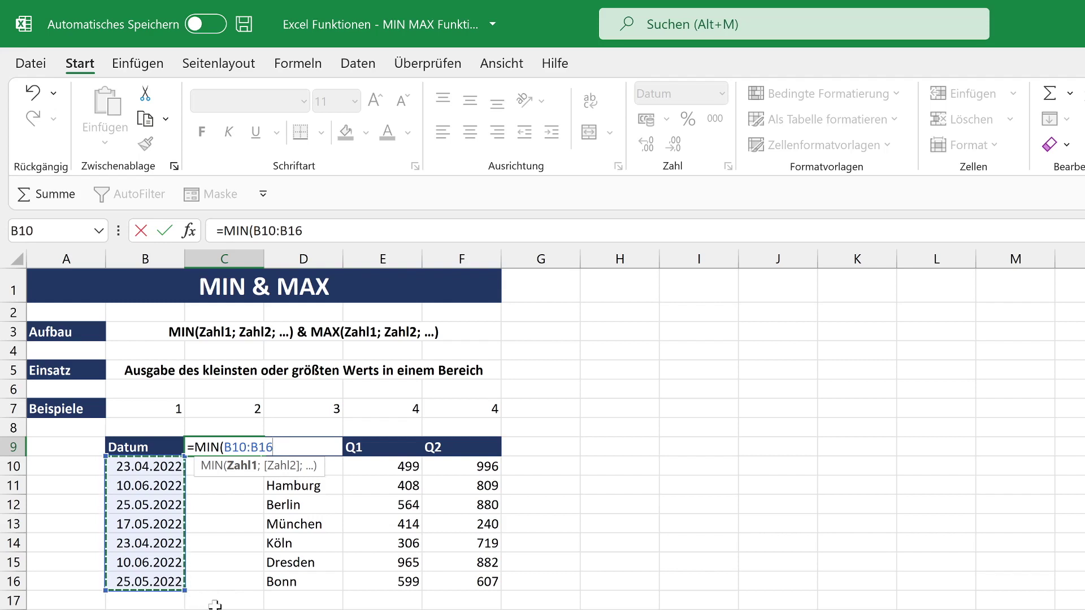
key(Return)
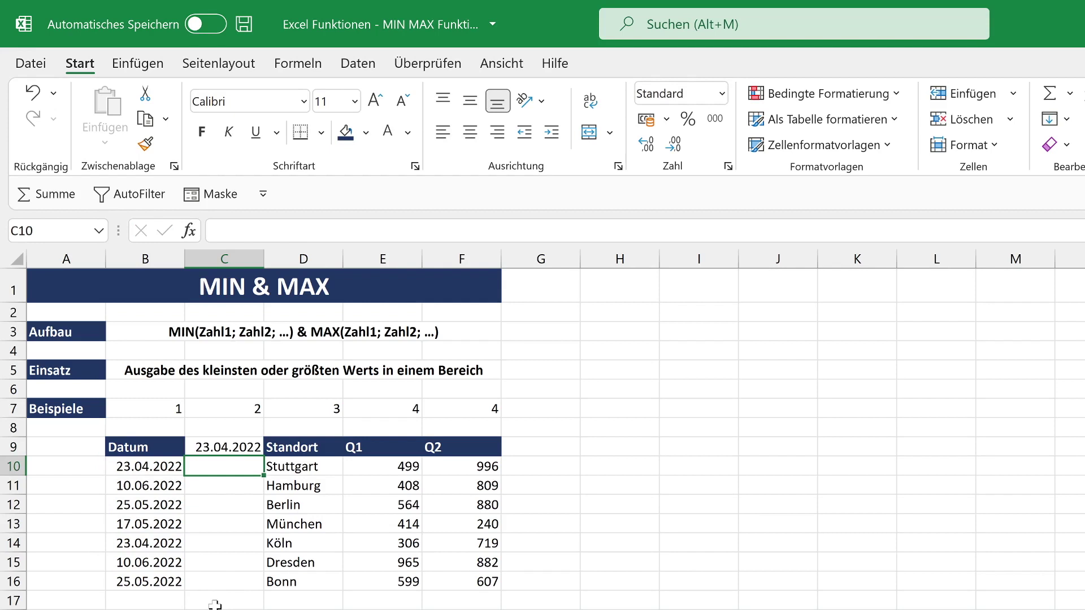
Step: Enter =MAX(B10:B16) in C10 to show the latest date 10.06.2022
text(=MAX)
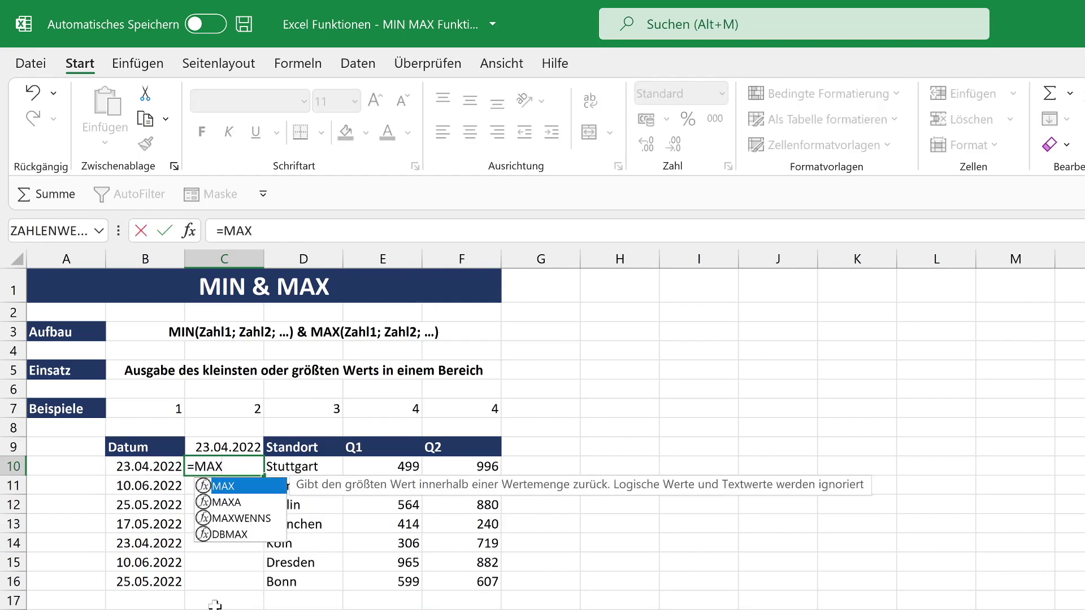
text(()
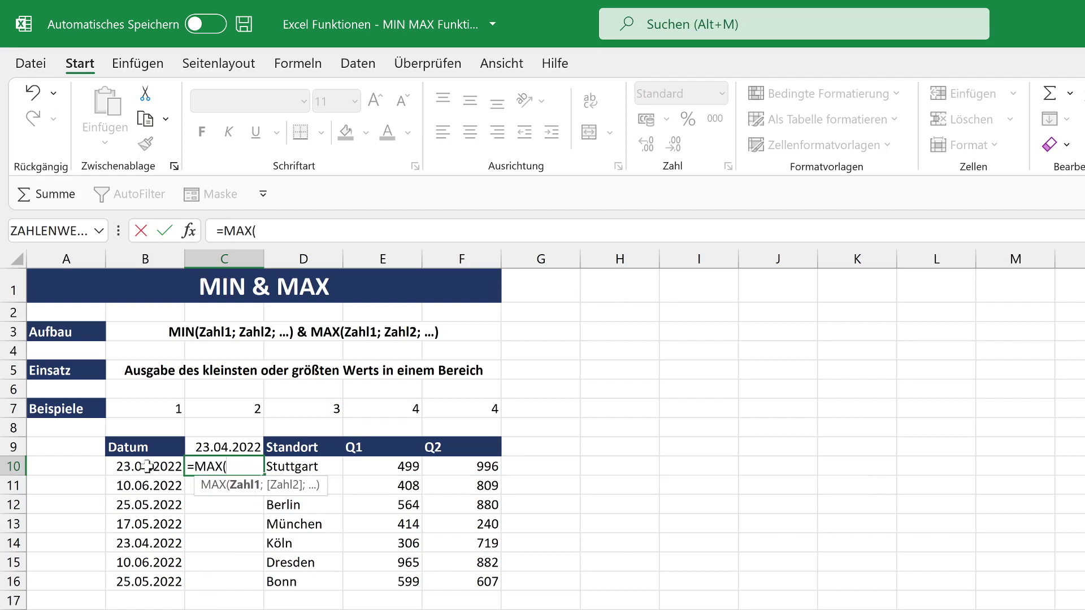
drag(148, 467, 148, 580)
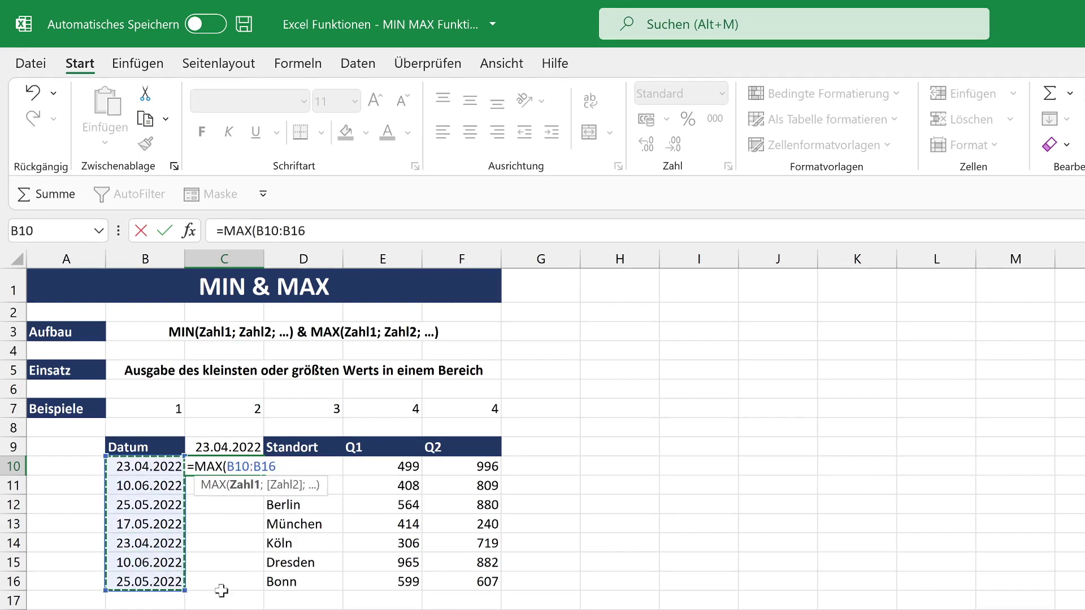
key(Return)
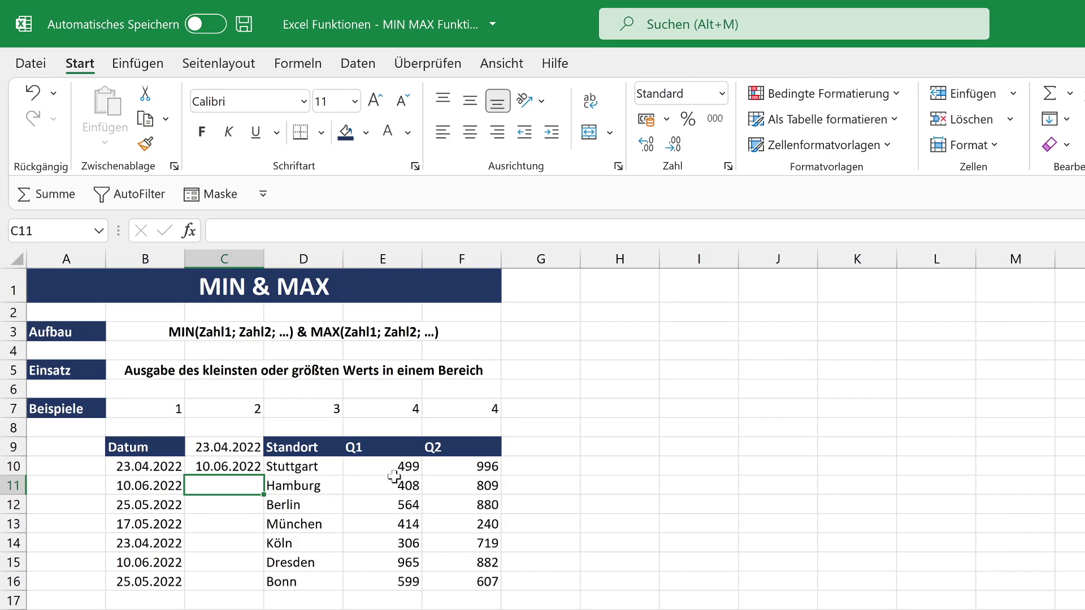
Step: Enter =MIN(E10:F16) in G9 to show the lowest Q1/Q2 sales figure, 240
click(359, 470)
drag(360, 470, 438, 582)
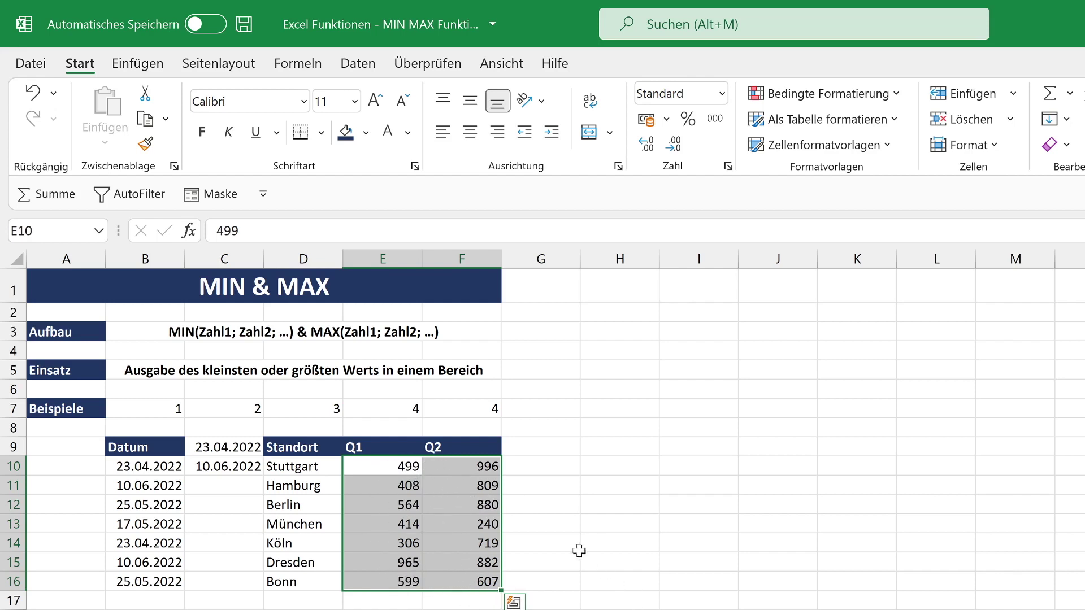
click(552, 452)
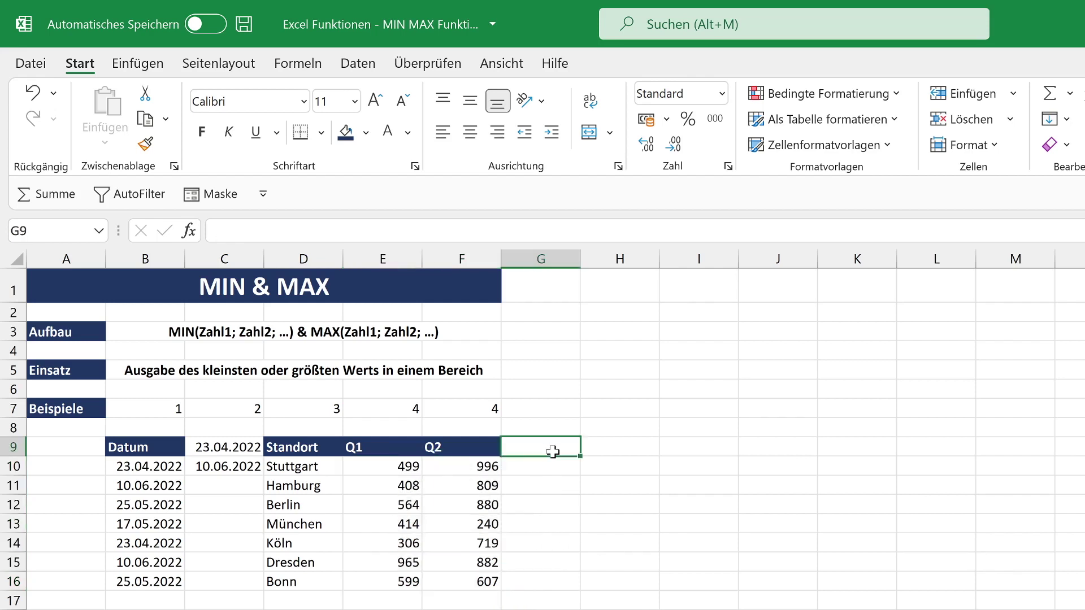
text(=MIN)
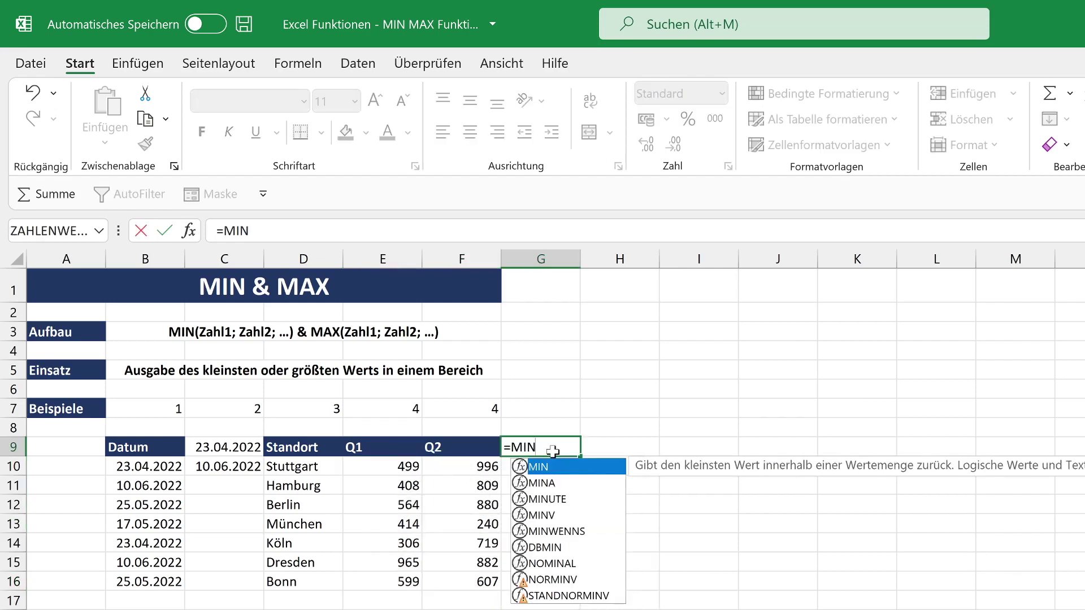
text(()
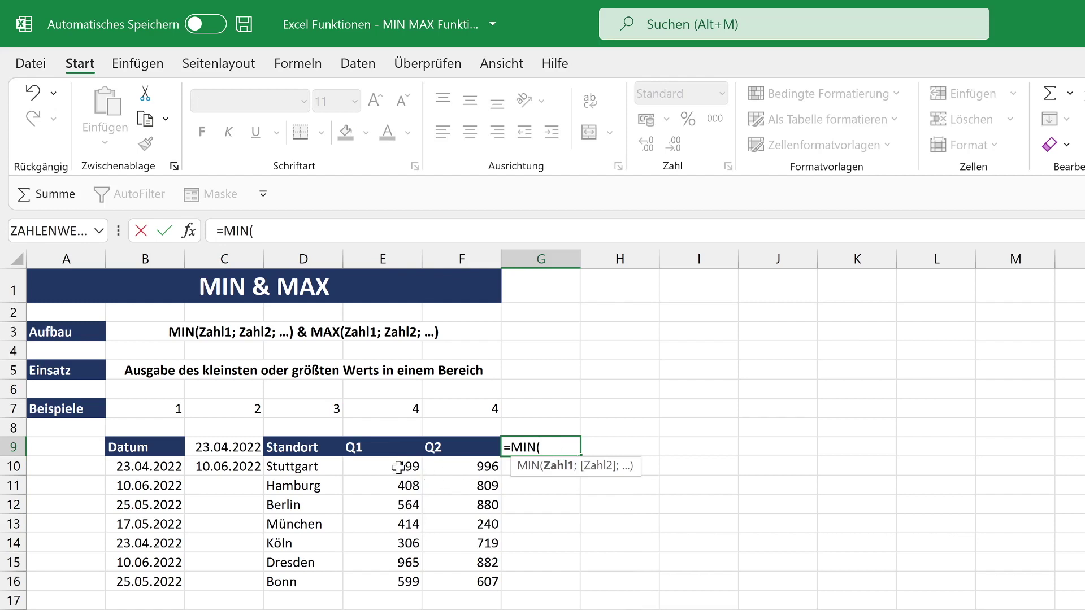
drag(382, 467, 494, 584)
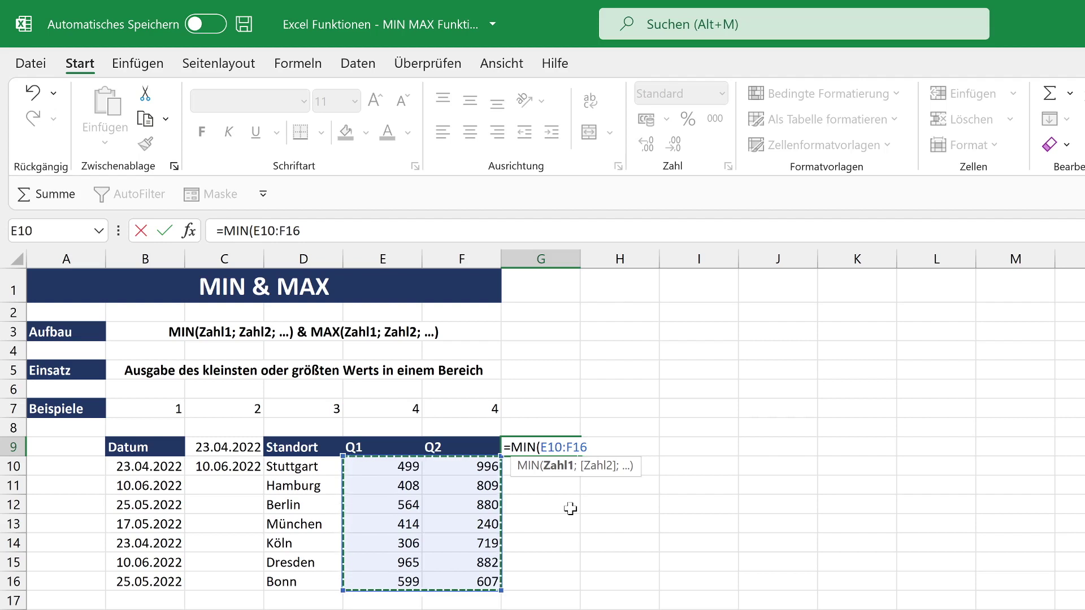
key(Return)
text(=)
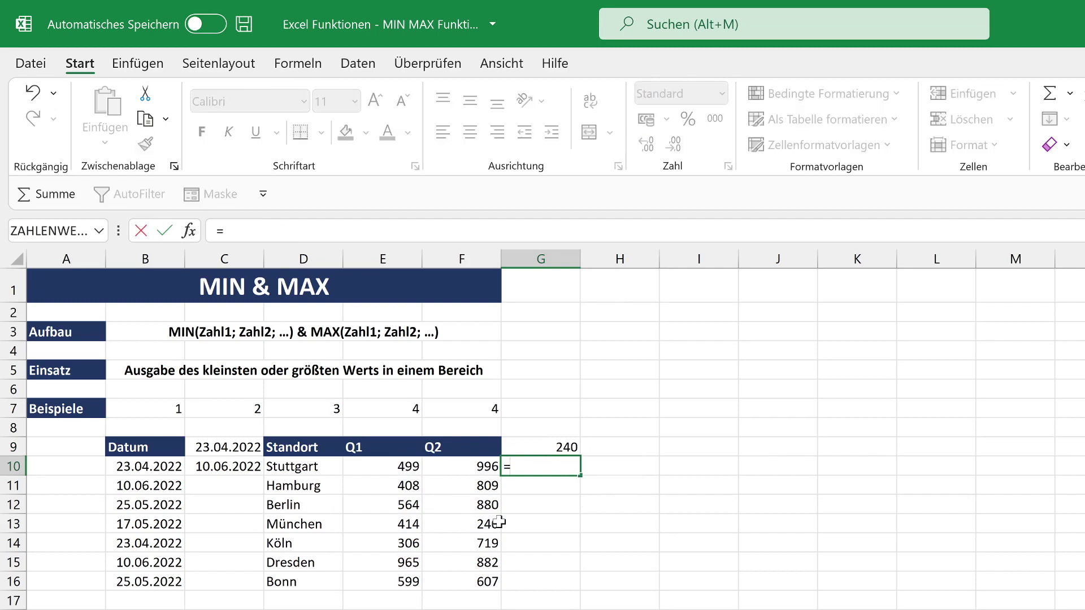
Step: Enter the MAX formula over E10:F16 in G10 to show the highest figure, 996
text(MAX()
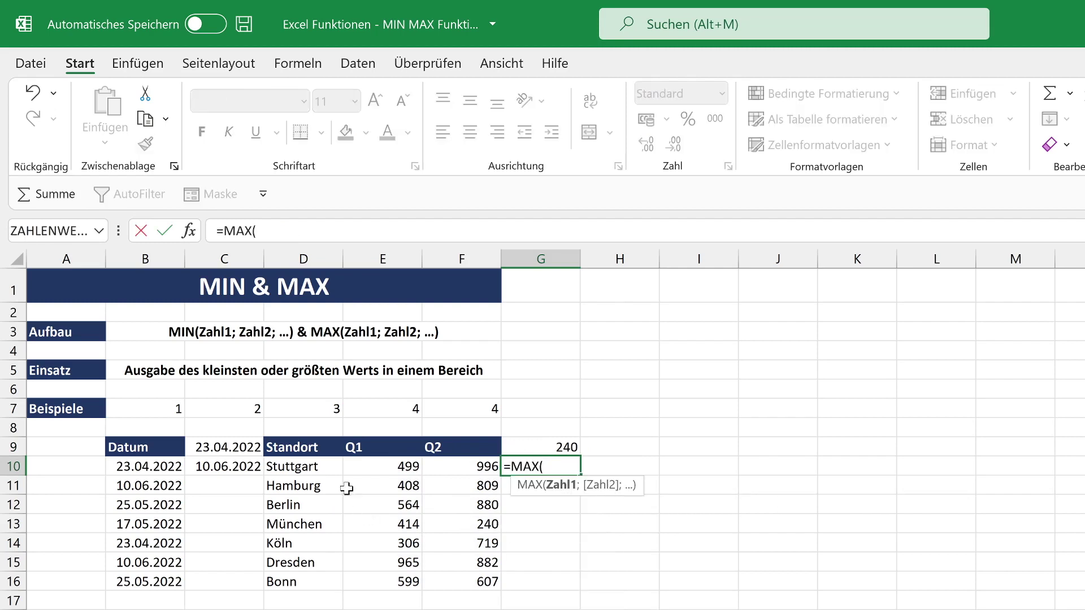
drag(375, 467, 484, 583)
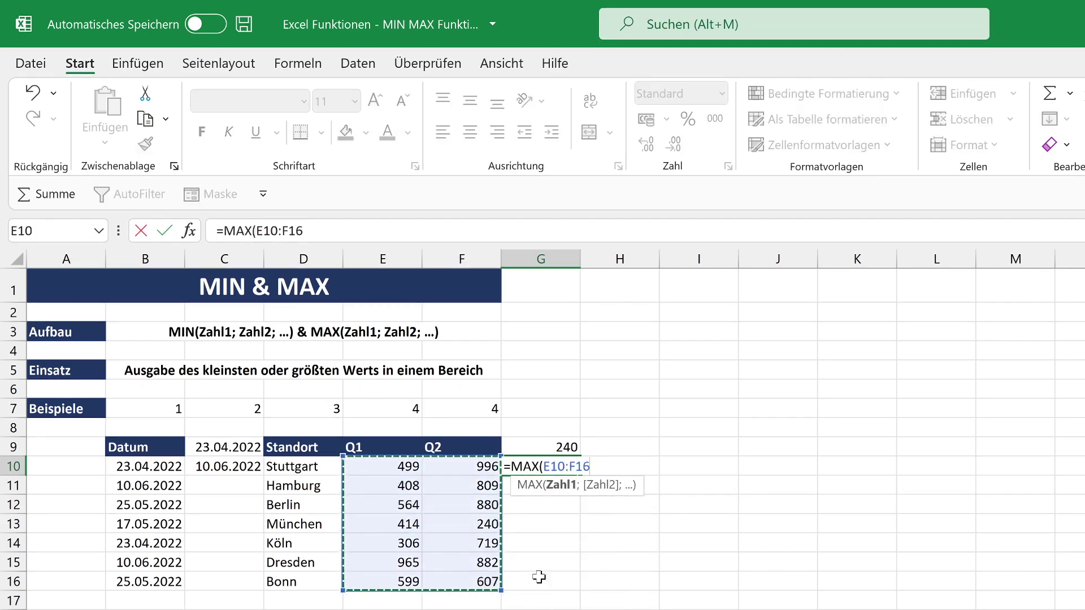
key(Return)
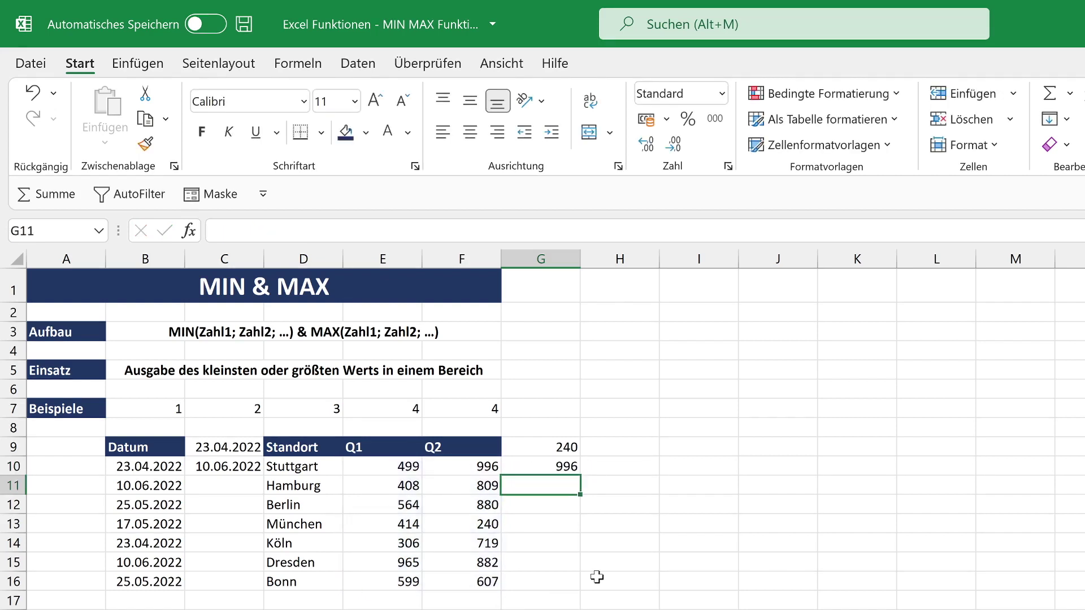